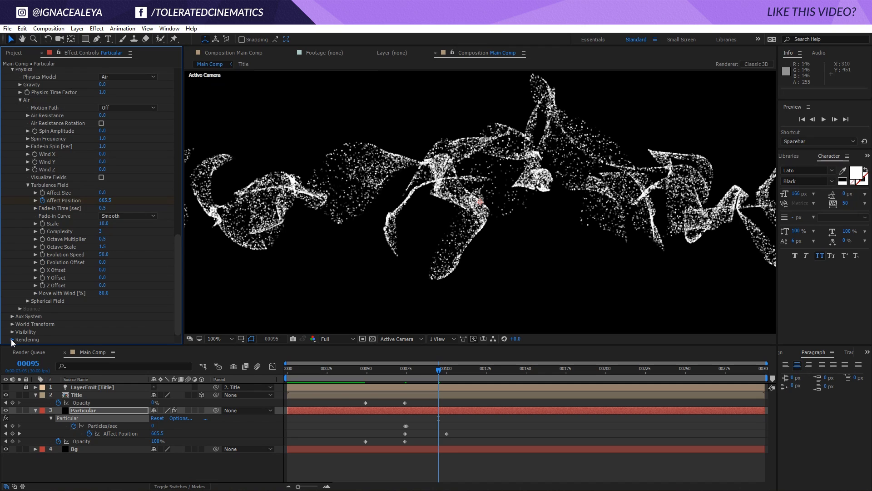
- Expand the Particular Rendering settings and turn the layer's Motion Blur on
{"action": "left_click", "coordinate": [11, 339]}
{"action": "left_click", "coordinate": [19, 339]}
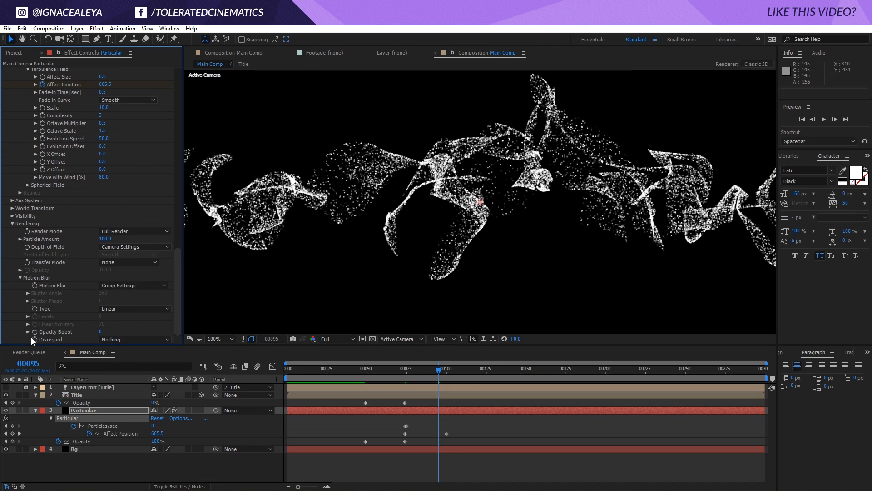
{"action": "left_click", "coordinate": [124, 284]}
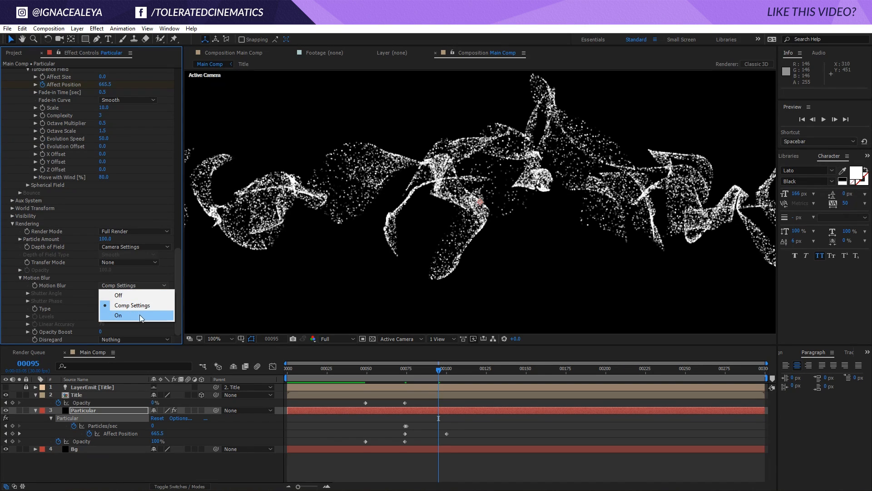
{"action": "left_click", "coordinate": [121, 315]}
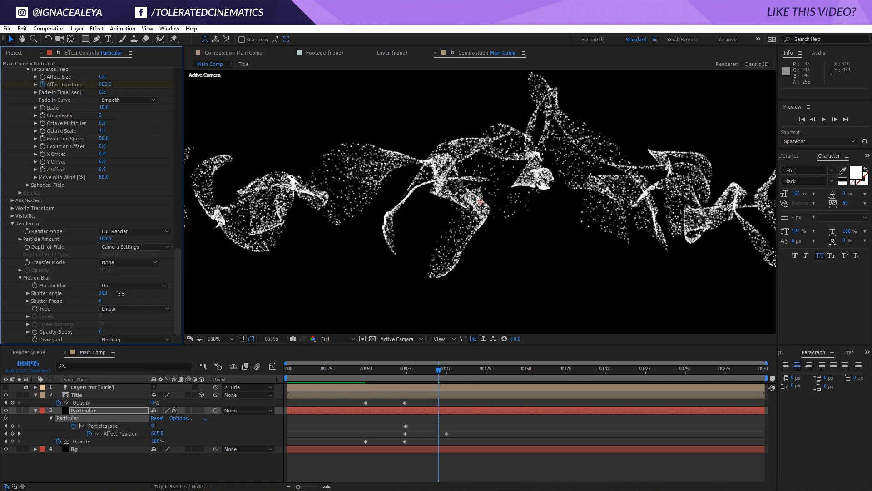
- Set the motion blur Shutter Angle to 500
{"action": "left_click_drag", "start_coordinate": [103, 293], "coordinate": [352, 301]}
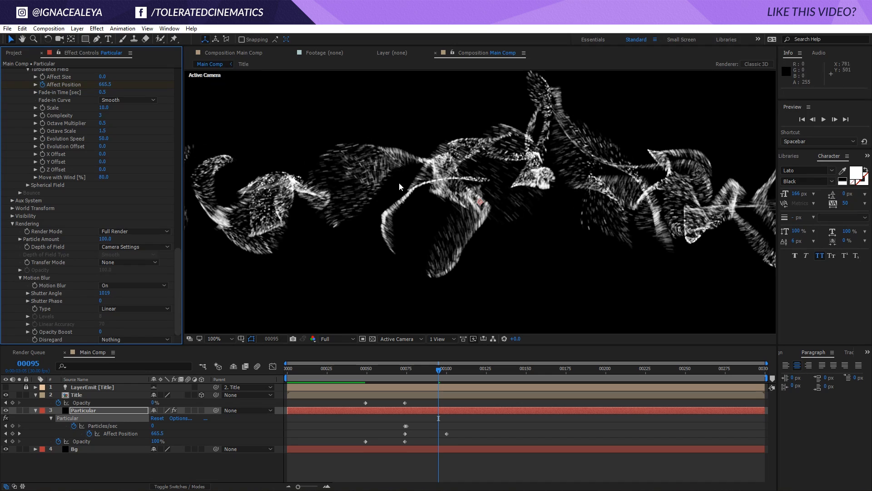
{"action": "key", "text": "comma"}
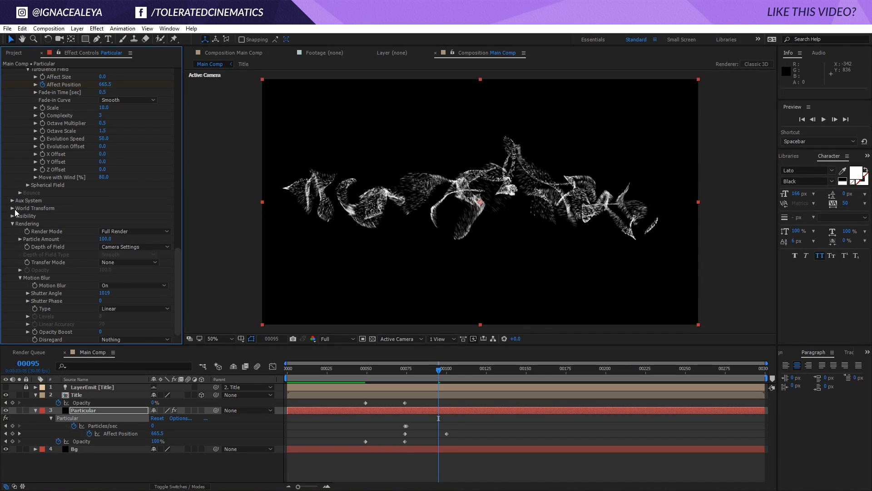
{"action": "left_click", "coordinate": [100, 293]}
{"action": "type", "text": "500"}
- Expand the Aux System group and set Emit to Continuously
{"action": "left_click", "coordinate": [13, 200]}
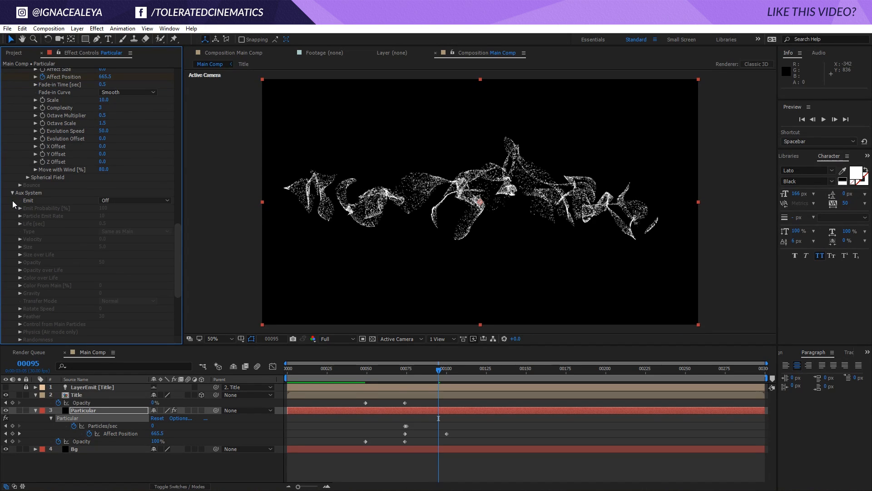
{"action": "left_click", "coordinate": [133, 201]}
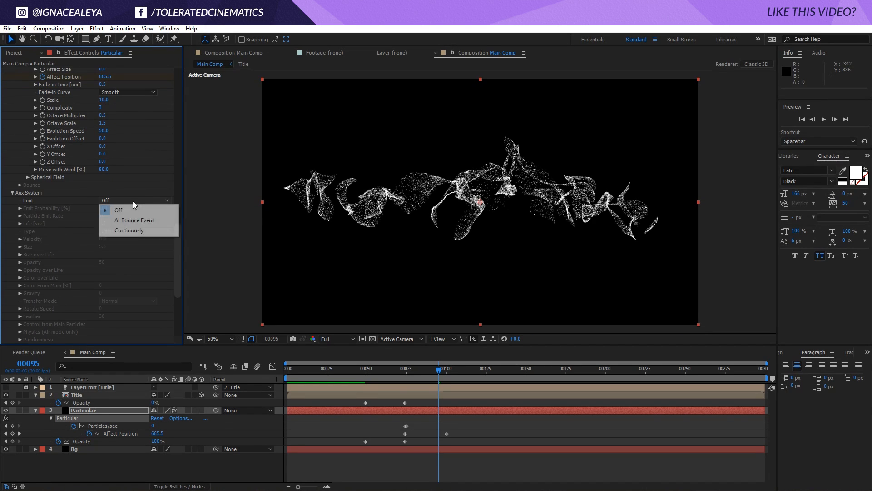
{"action": "left_click", "coordinate": [129, 230]}
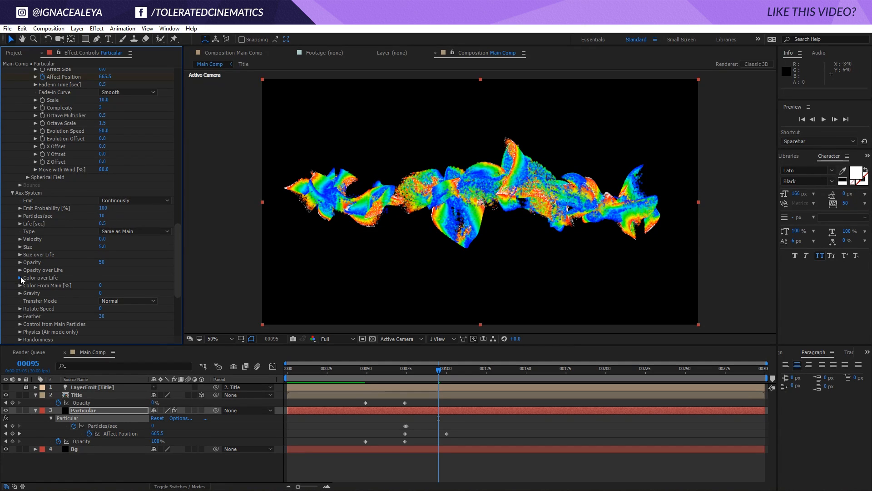
- Set the aux system's Color From Main to 100 and its Size to 1
{"action": "left_click_drag", "start_coordinate": [101, 284], "coordinate": [385, 273]}
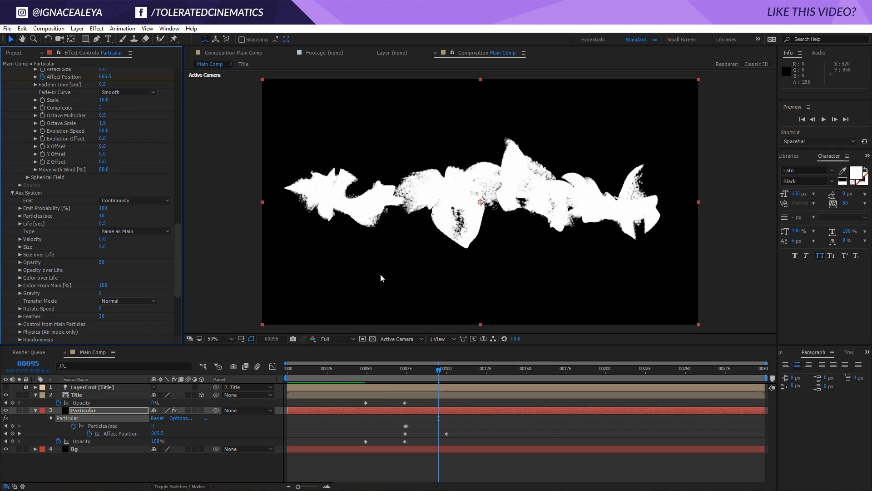
{"action": "left_click", "coordinate": [103, 246]}
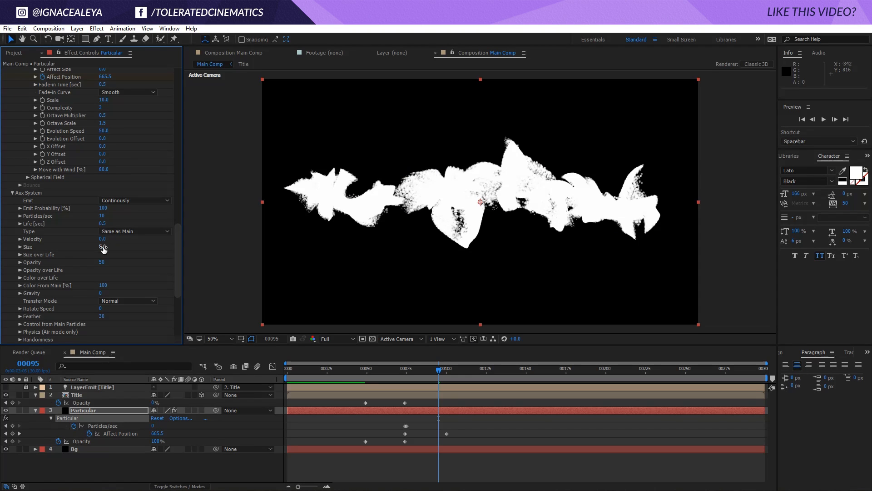
{"action": "type", "text": "1"}
{"action": "key", "text": "Return"}
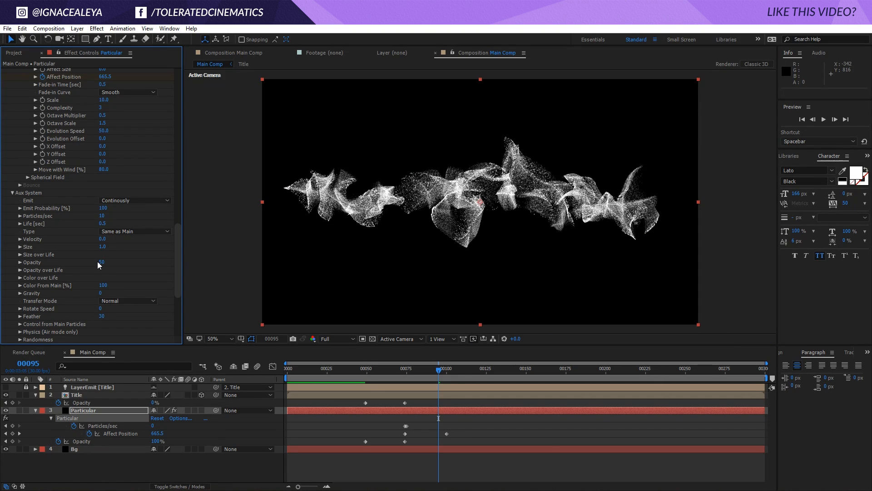
- Set the aux system's Particles/sec to 50
{"action": "key", "text": "period"}
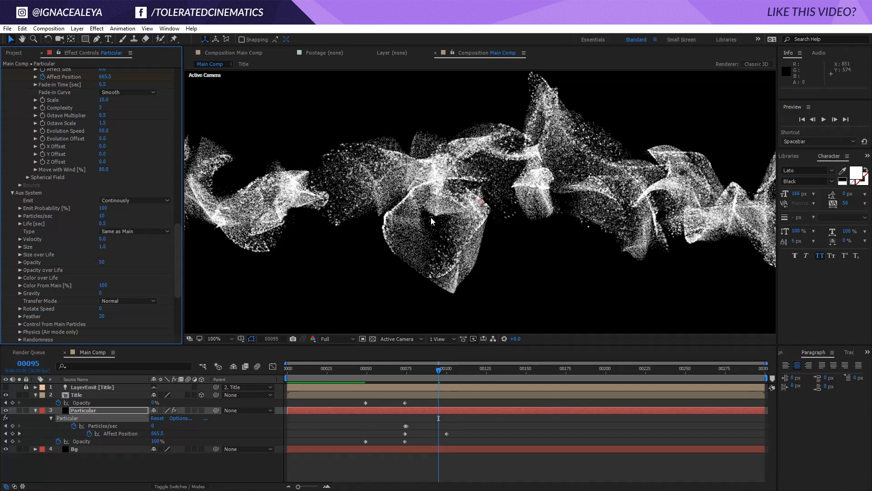
{"action": "left_click", "coordinate": [102, 216]}
{"action": "key", "text": "Return"}
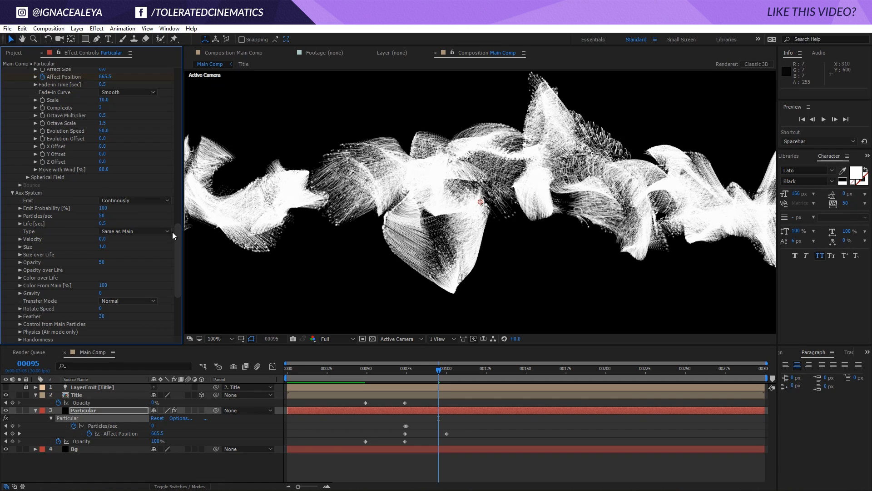
- Set the aux system's Opacity to 10
{"action": "left_click_drag", "start_coordinate": [178, 253], "coordinate": [181, 290]}
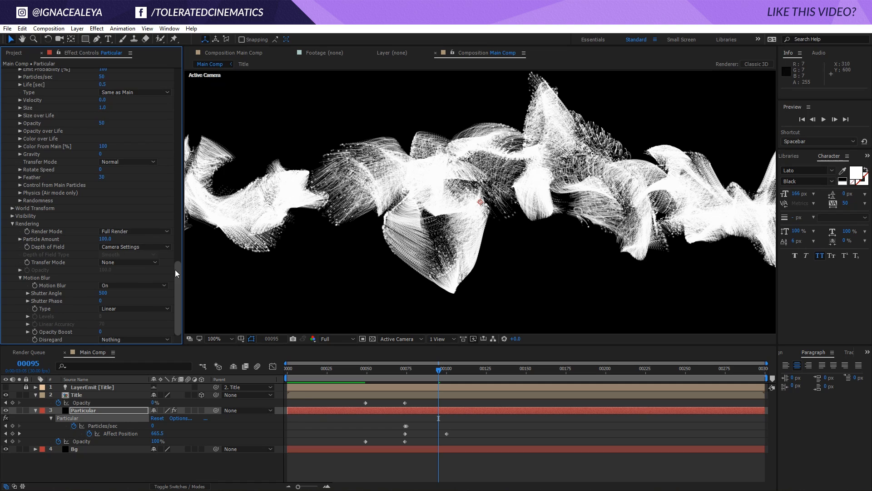
{"action": "left_click_drag", "start_coordinate": [175, 268], "coordinate": [175, 244]}
{"action": "left_click", "coordinate": [102, 219]}
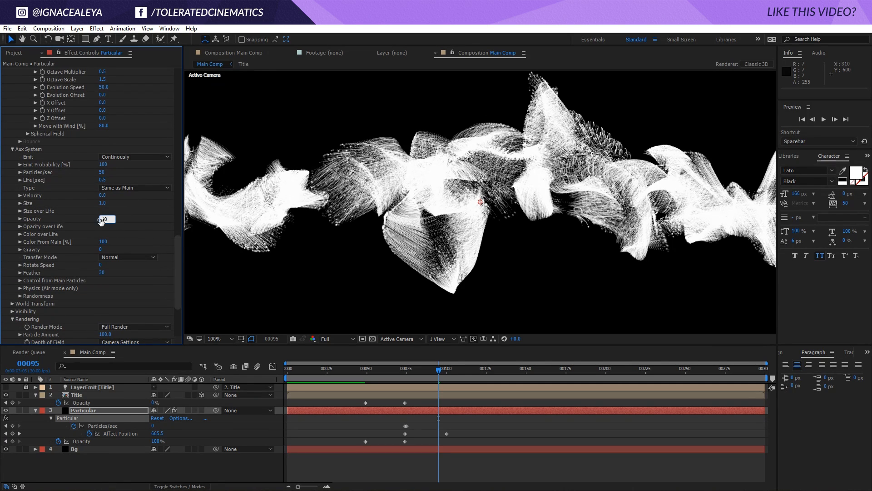
{"action": "type", "text": "10"}
{"action": "key", "text": "Return"}
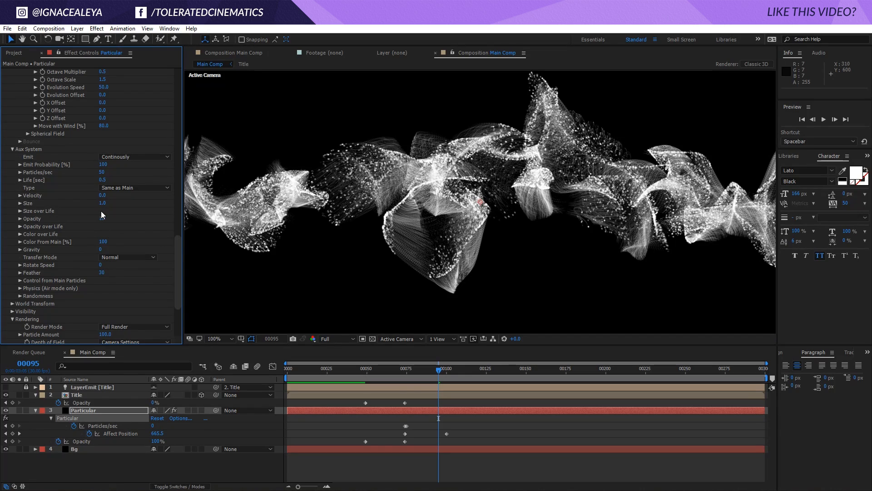
- Turn the Particular Motion Blur off
{"action": "left_click_drag", "start_coordinate": [178, 248], "coordinate": [178, 270]}
{"action": "left_click", "coordinate": [117, 286]}
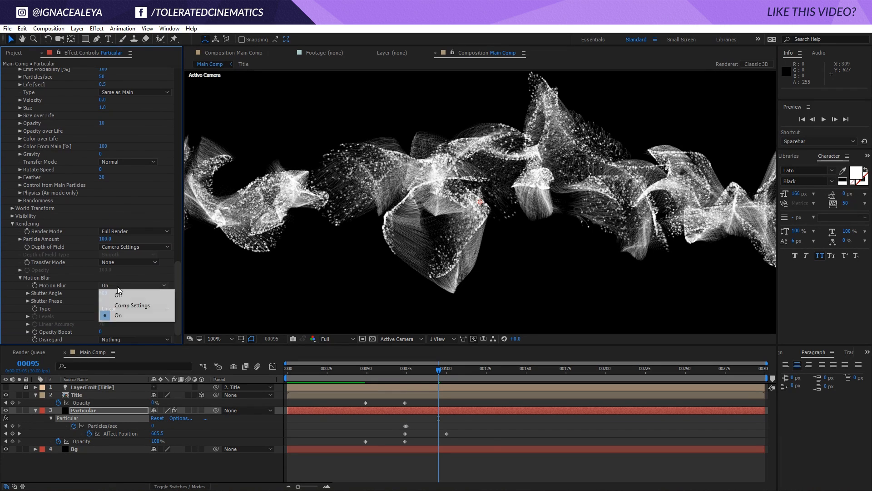
{"action": "left_click", "coordinate": [123, 296]}
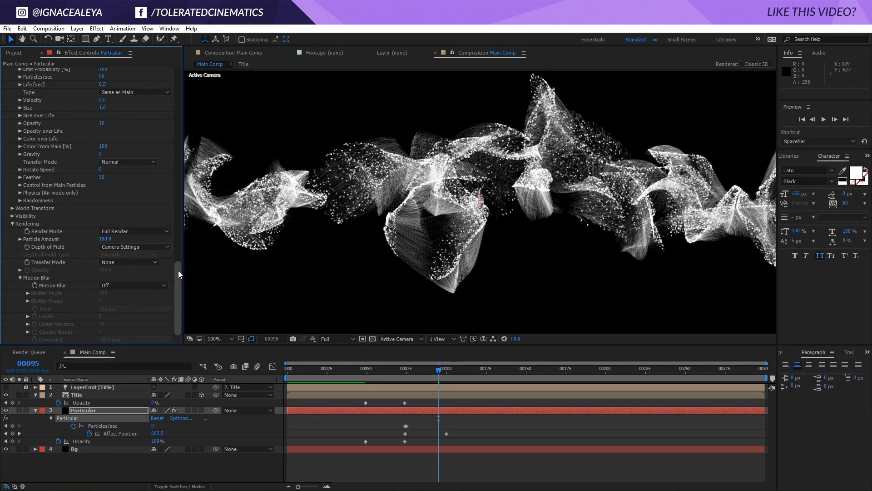
- Play back and scrub the timeline around the title transition to review the particle animation
{"action": "key", "text": "space"}
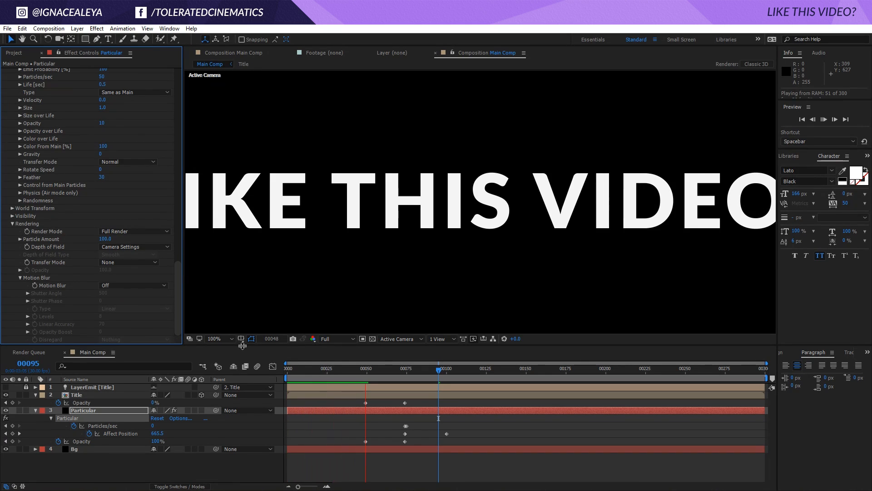
{"action": "left_click", "coordinate": [231, 338]}
{"action": "left_click", "coordinate": [236, 186]}
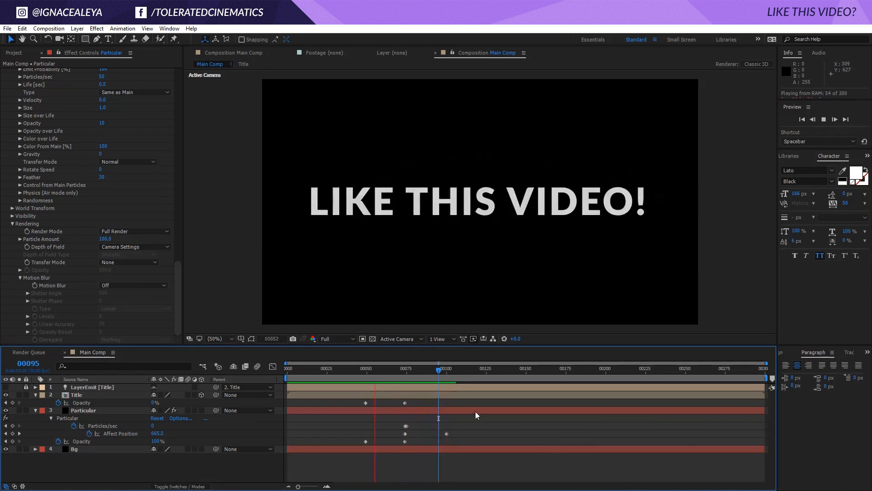
{"action": "left_click_drag", "start_coordinate": [439, 369], "coordinate": [407, 396]}
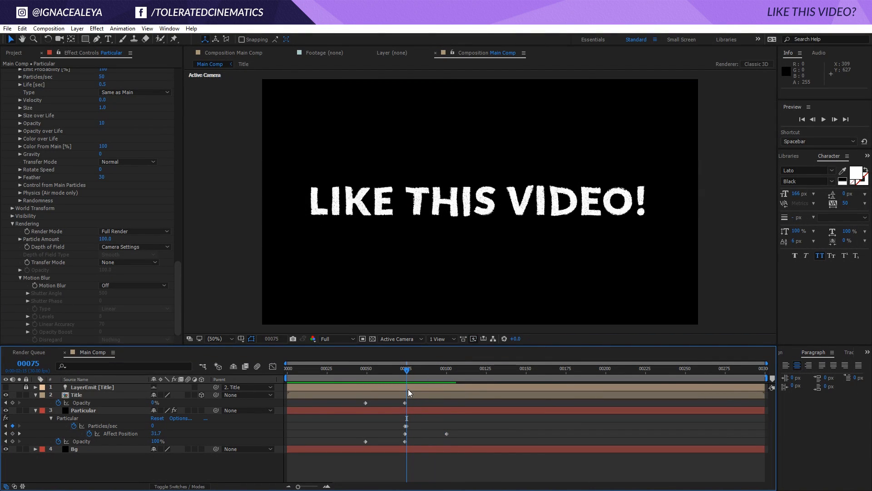
{"action": "key", "text": "space"}
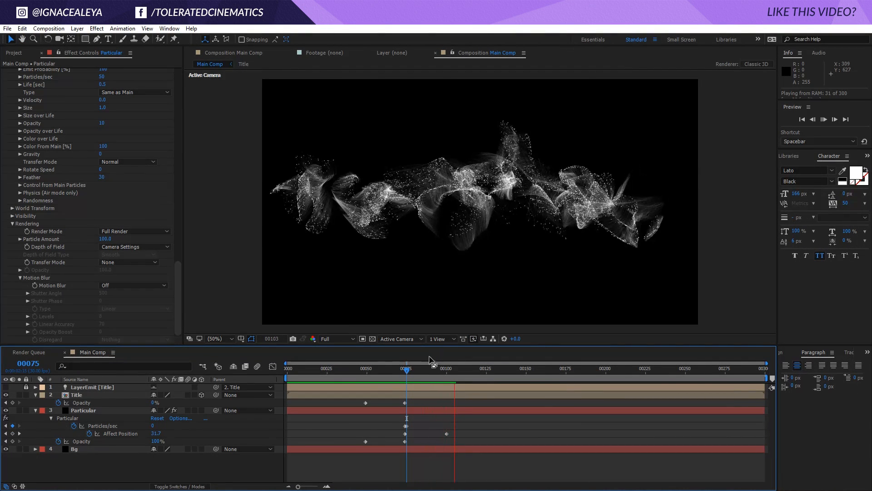
{"action": "left_click_drag", "start_coordinate": [430, 365], "coordinate": [440, 408]}
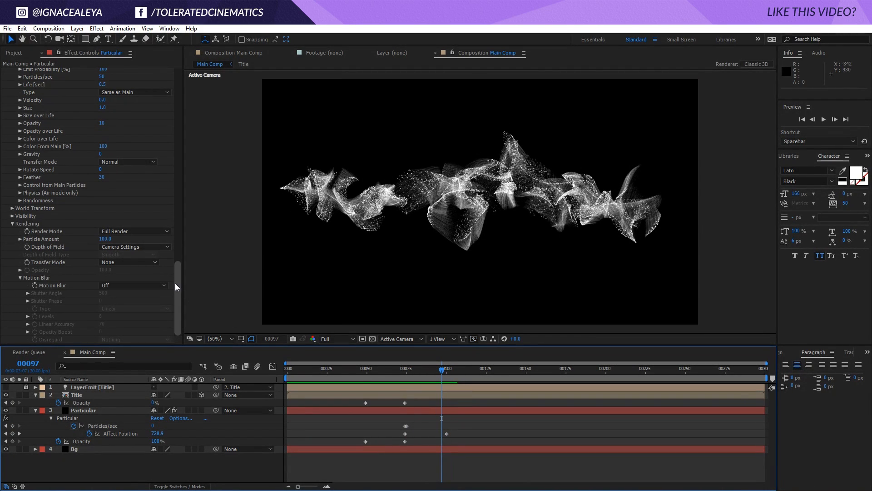
- Set the main Particle Size to 0
{"action": "left_click_drag", "start_coordinate": [175, 283], "coordinate": [181, 246]}
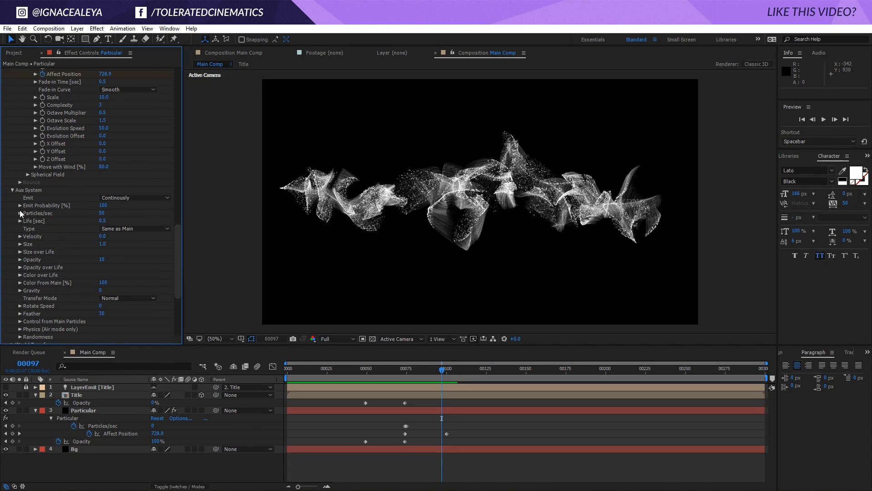
{"action": "scroll", "coordinate": [20, 210], "scroll_direction": "up", "scroll_amount": 8}
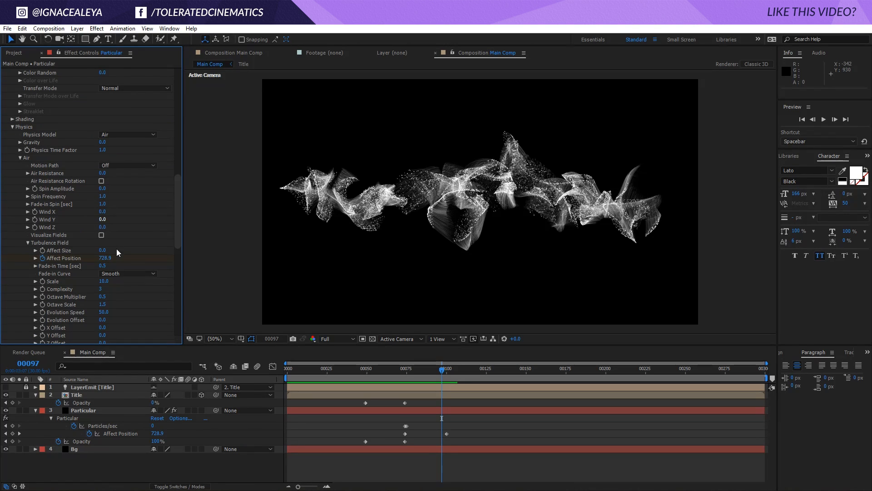
{"action": "scroll", "coordinate": [62, 207], "scroll_direction": "down", "scroll_amount": 5}
{"action": "scroll", "coordinate": [66, 223], "scroll_direction": "up", "scroll_amount": 6}
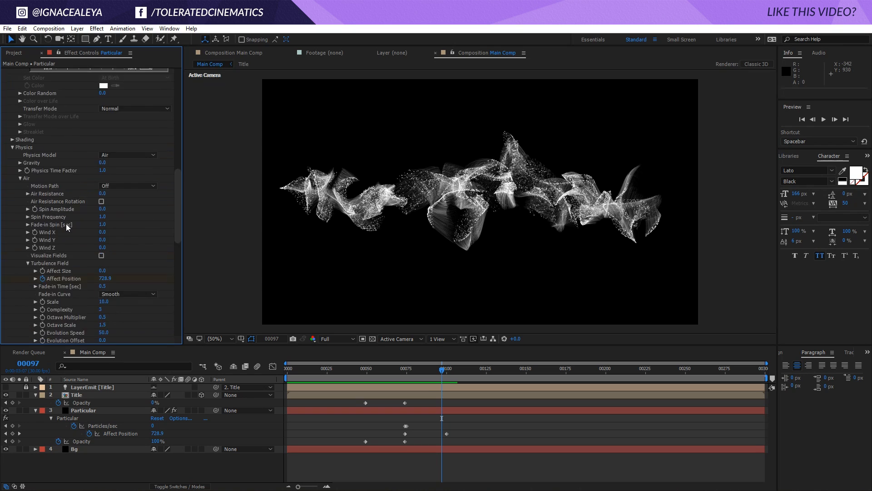
{"action": "scroll", "coordinate": [66, 223], "scroll_direction": "up", "scroll_amount": 9}
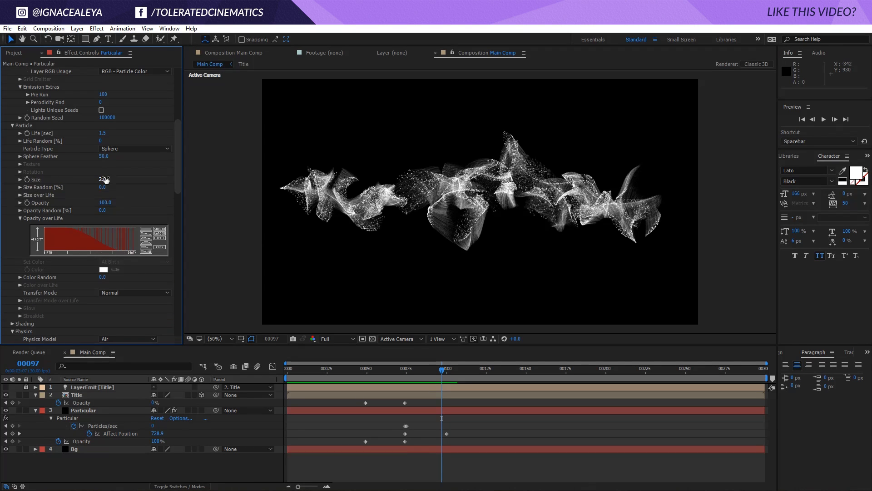
{"action": "left_click_drag", "start_coordinate": [107, 177], "coordinate": [104, 183]}
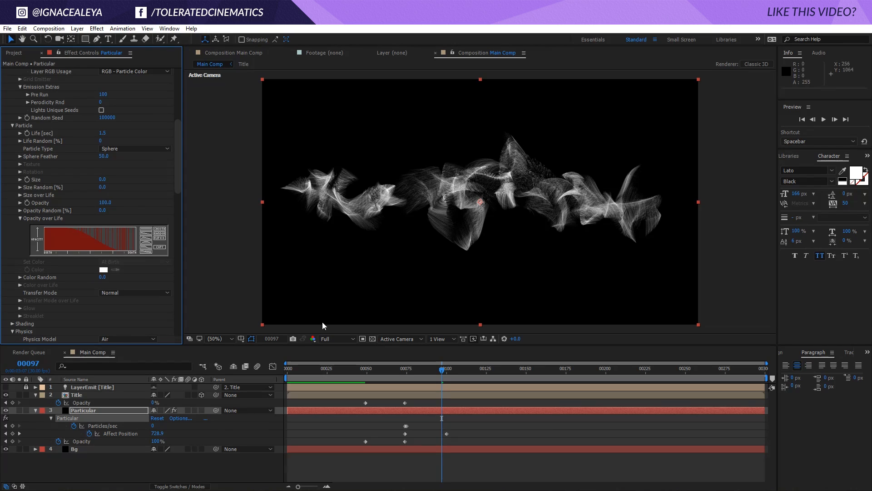
- Set the Turbulence Field Scale to 5
{"action": "left_click", "coordinate": [407, 369]}
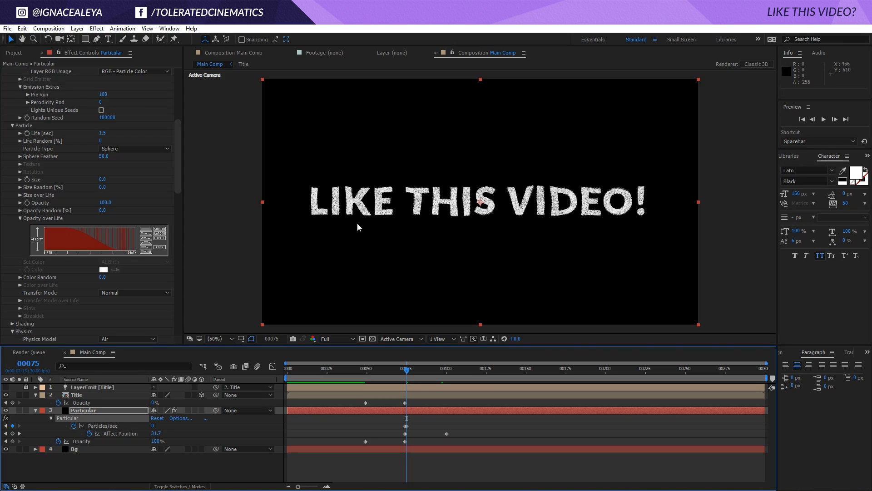
{"action": "left_click", "coordinate": [440, 377]}
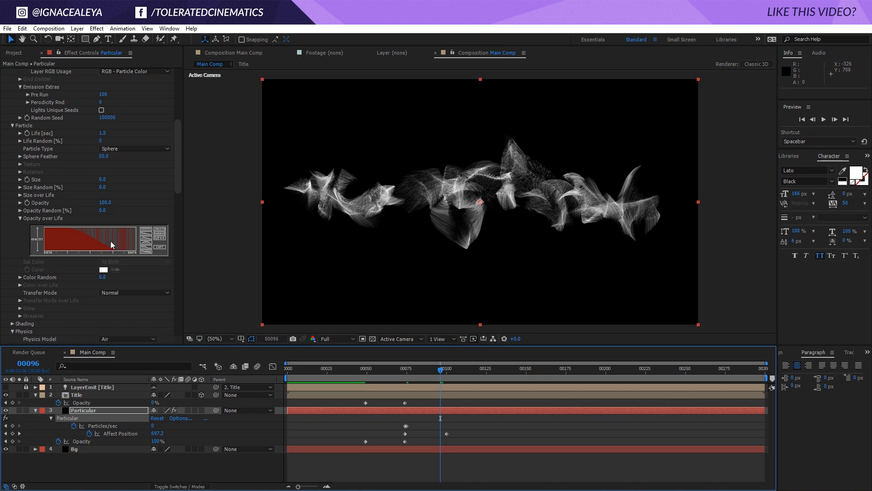
{"action": "left_click_drag", "start_coordinate": [179, 177], "coordinate": [168, 236]}
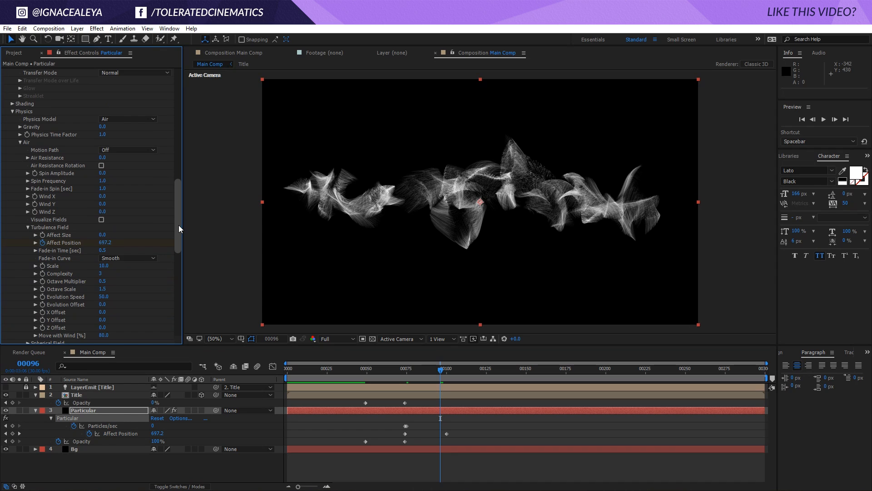
{"action": "left_click_drag", "start_coordinate": [179, 228], "coordinate": [177, 241]}
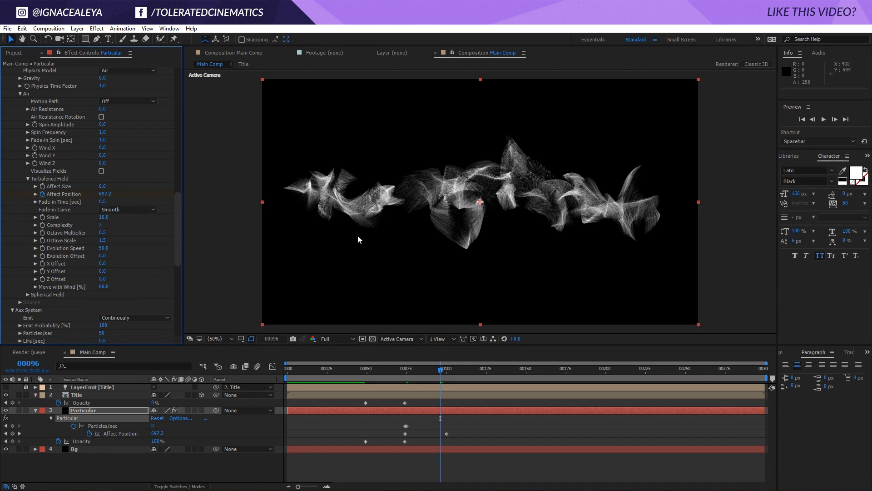
{"action": "left_click", "coordinate": [103, 217]}
{"action": "type", "text": "5"}
{"action": "key", "text": "Return"}
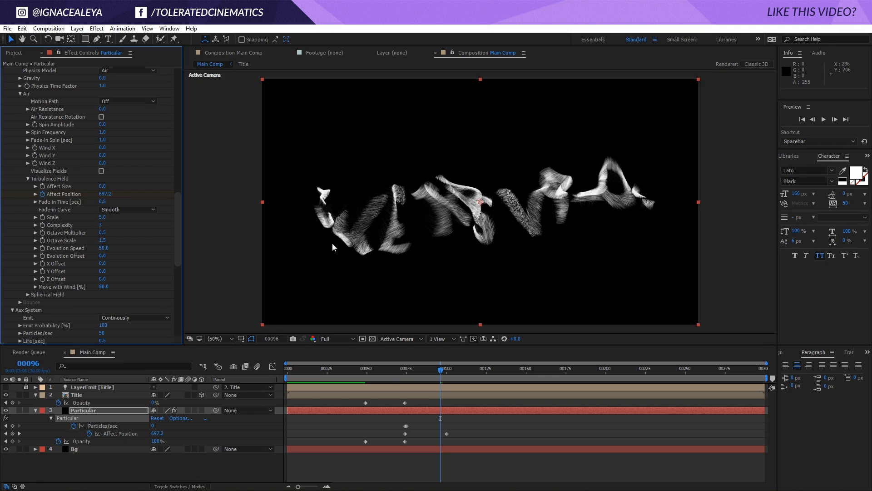
- Enable Visualize Fields and set the Turbulence Field Scale to 10
{"action": "left_click", "coordinate": [101, 170]}
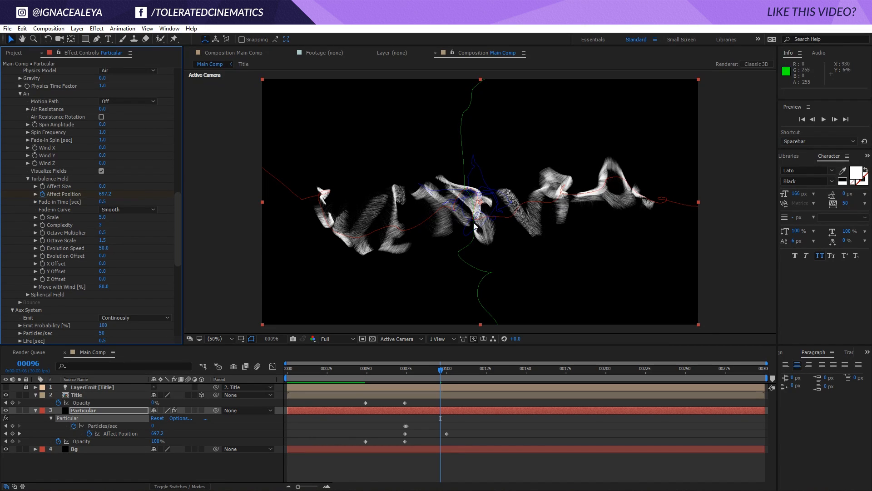
{"action": "left_click", "coordinate": [103, 217]}
{"action": "type", "text": "10"}
{"action": "key", "text": "Return"}
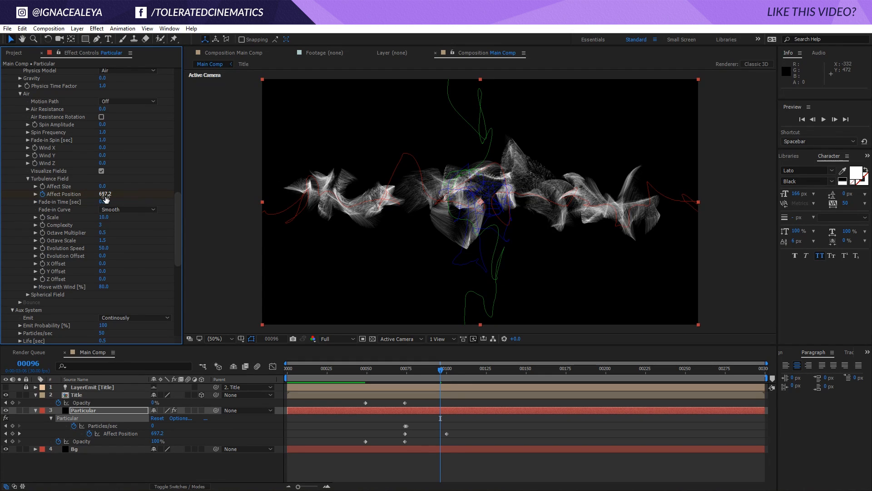
- Reveal the modified Particular properties and set the Turbulence Affect Position keyframe at frame 100 to 300
{"action": "key", "text": "u"}
{"action": "key", "text": "u"}
{"action": "key", "text": "u"}
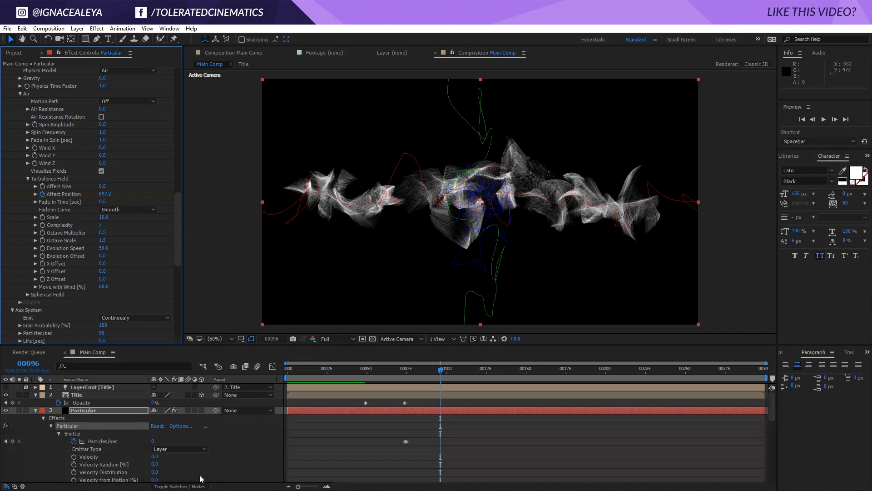
{"action": "scroll", "coordinate": [94, 457], "scroll_direction": "down", "scroll_amount": 5}
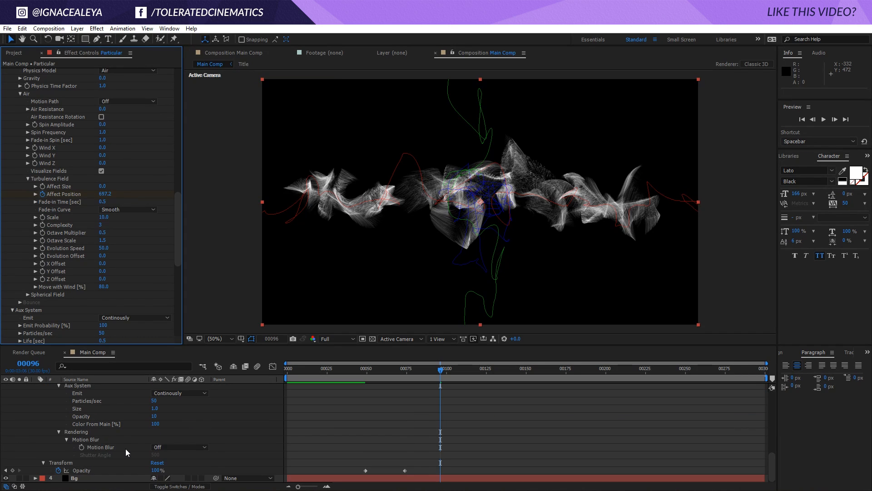
{"action": "scroll", "coordinate": [126, 448], "scroll_direction": "up", "scroll_amount": 3}
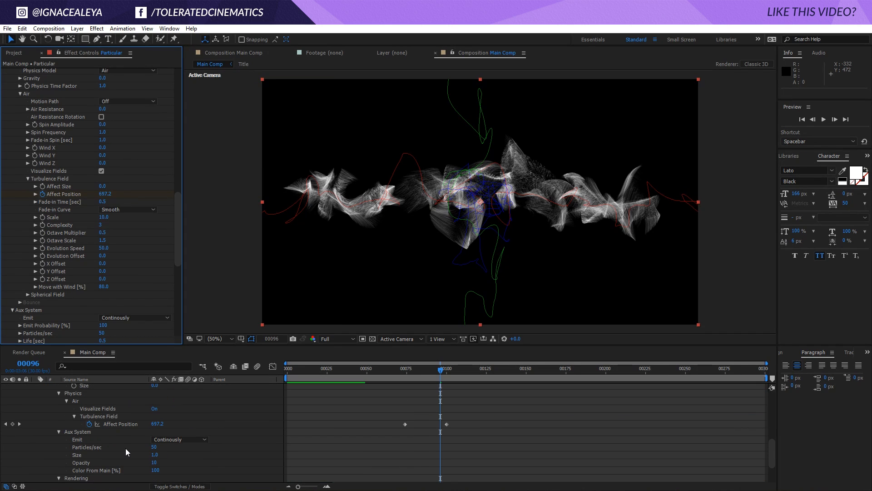
{"action": "left_click", "coordinate": [20, 423]}
{"action": "left_click", "coordinate": [157, 424]}
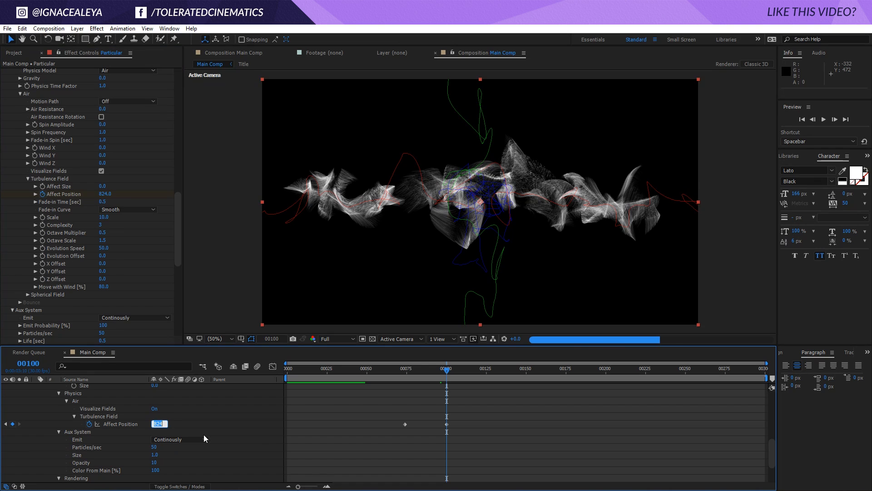
{"action": "type", "text": "300"}
{"action": "key", "text": "Return"}
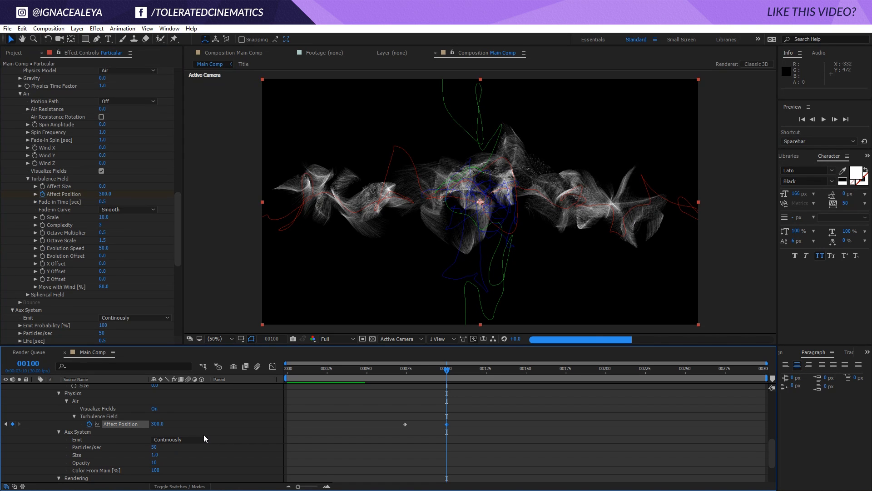
- Set the Turbulence Field Complexity to 1 and its Evolution Speed to 10
{"action": "left_click", "coordinate": [103, 224]}
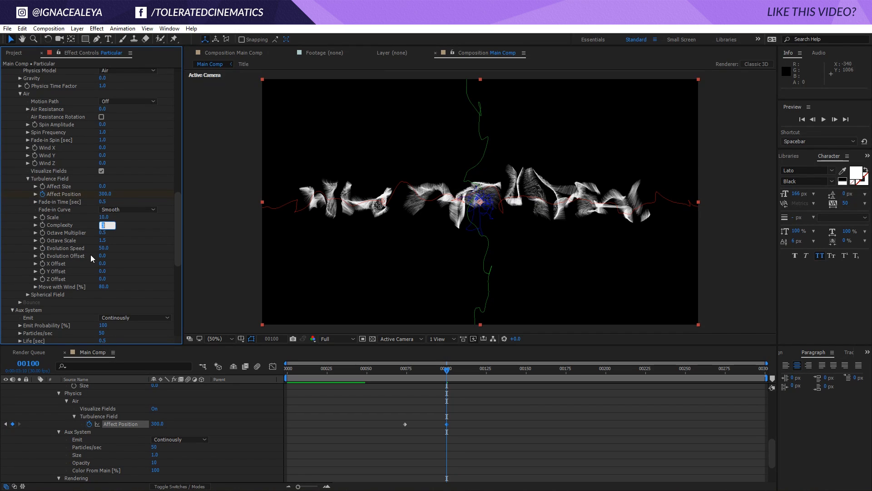
{"action": "type", "text": "1"}
{"action": "key", "text": "Return"}
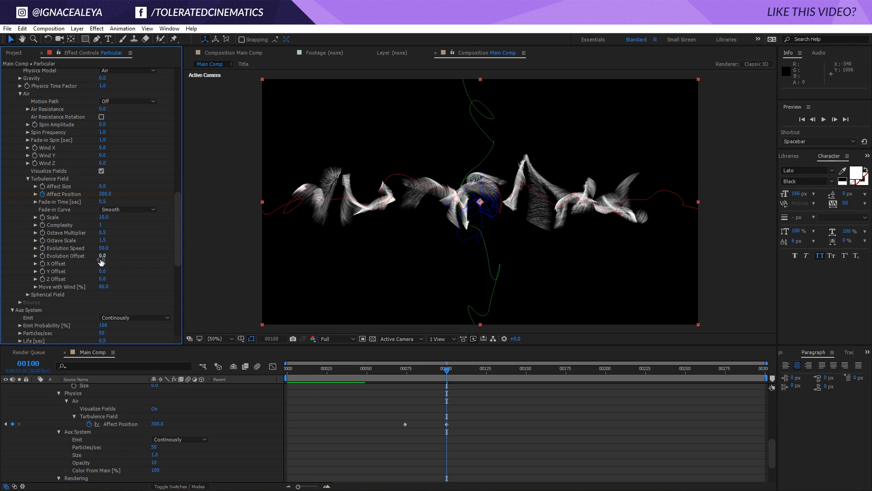
{"action": "left_click", "coordinate": [104, 249]}
{"action": "key", "text": "Return"}
{"action": "left_click", "coordinate": [526, 439]}
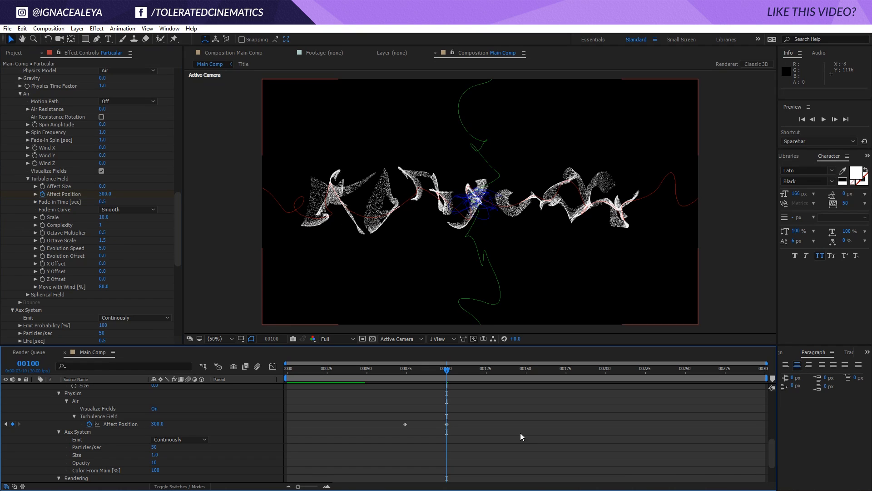
{"action": "left_click", "coordinate": [103, 248]}
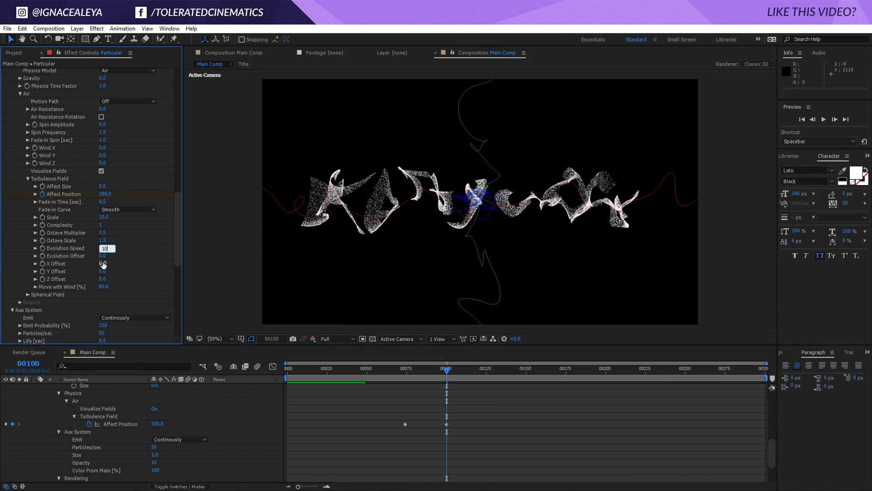
{"action": "type", "text": "100"}
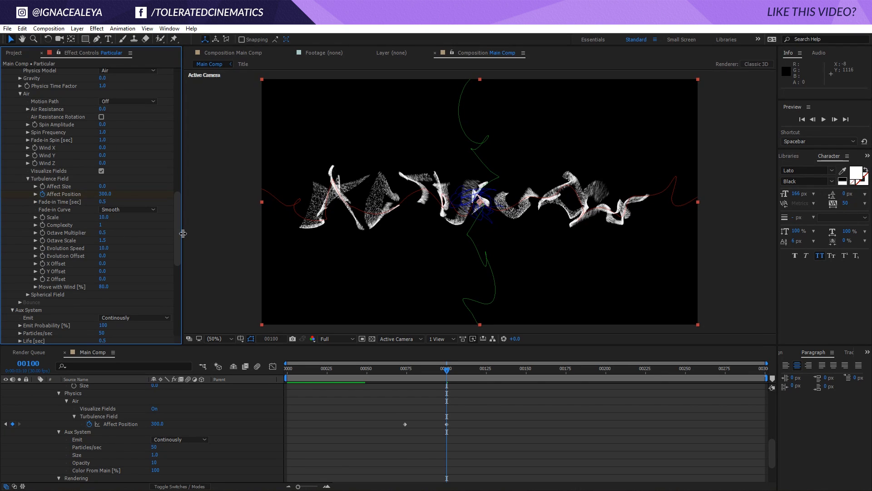
- Set the Aux System Particles/sec to 400
{"action": "left_click_drag", "start_coordinate": [178, 223], "coordinate": [184, 304]}
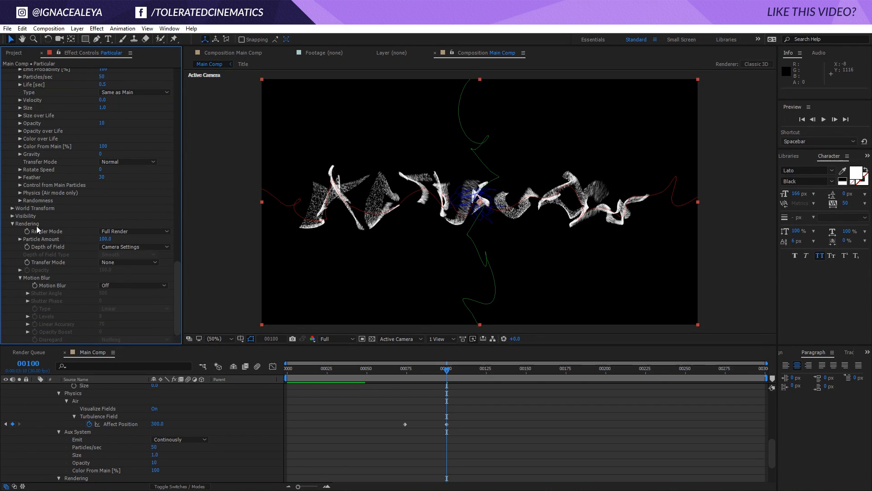
{"action": "scroll", "coordinate": [13, 208], "scroll_direction": "up", "scroll_amount": 4}
{"action": "scroll", "coordinate": [13, 209], "scroll_direction": "up", "scroll_amount": 4}
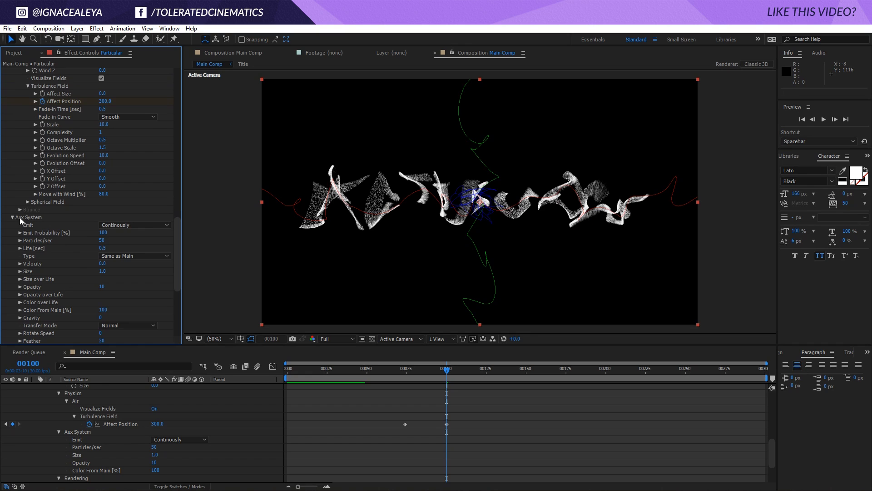
{"action": "left_click", "coordinate": [103, 240]}
{"action": "type", "text": "200"}
{"action": "key", "text": "Return"}
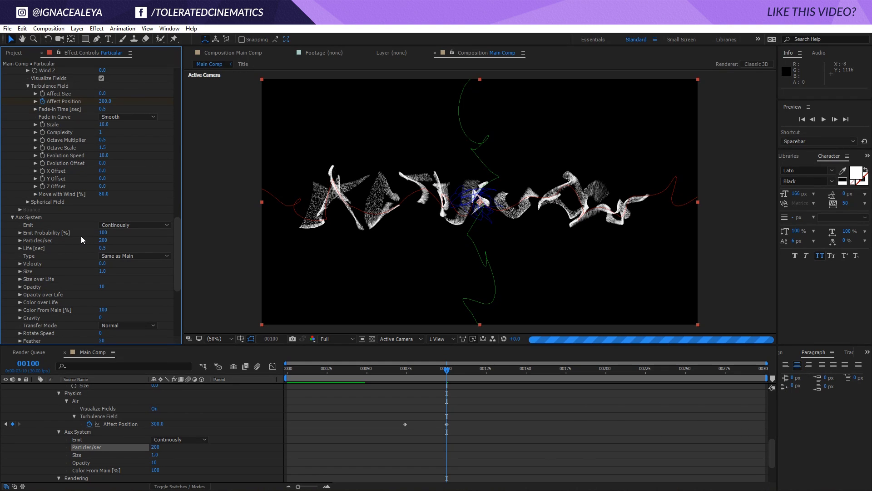
{"action": "left_click", "coordinate": [103, 241]}
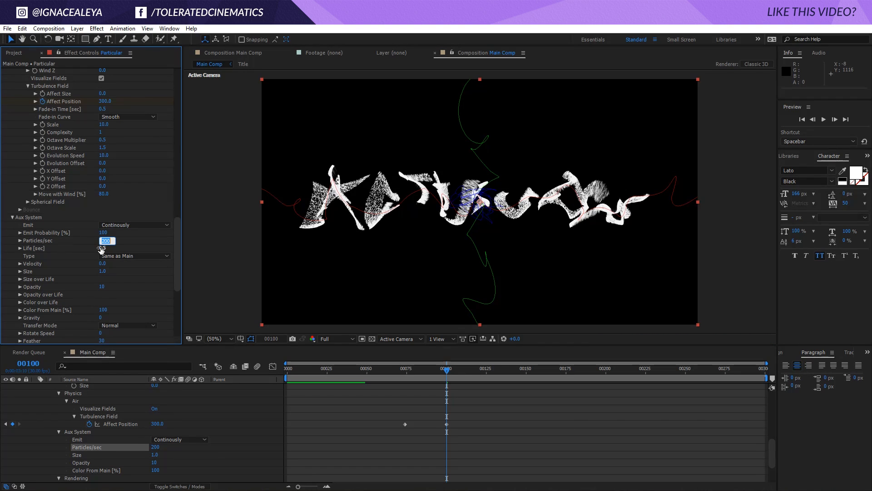
{"action": "type", "text": "400"}
{"action": "key", "text": "Return"}
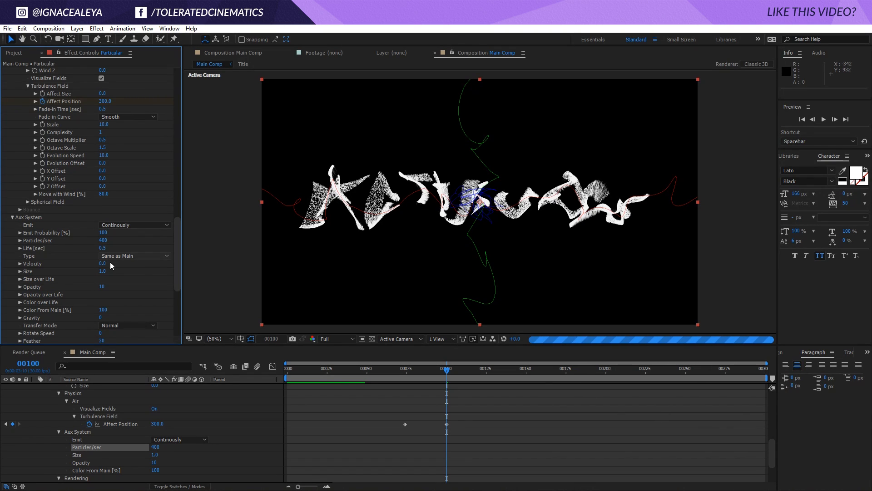
- Preview the transition and turn the Aux System emission Off
{"action": "left_click_drag", "start_coordinate": [436, 374], "coordinate": [424, 374]}
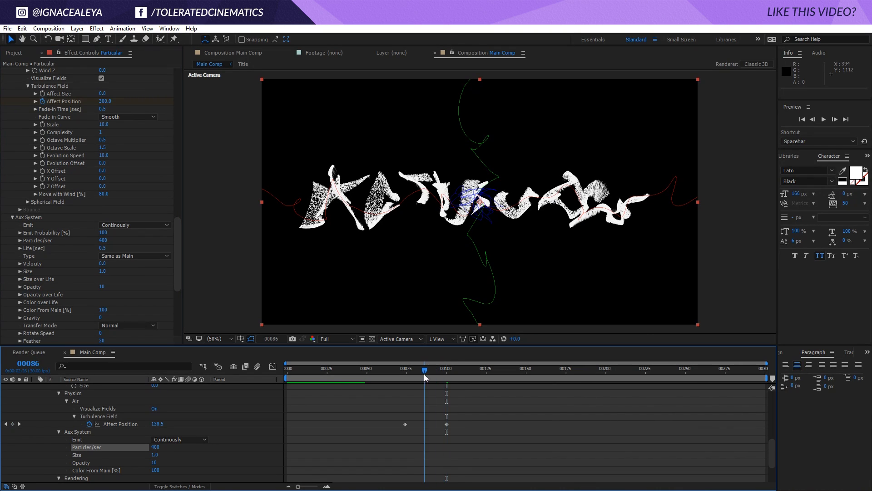
{"action": "key", "text": "space"}
{"action": "left_click", "coordinate": [129, 225]}
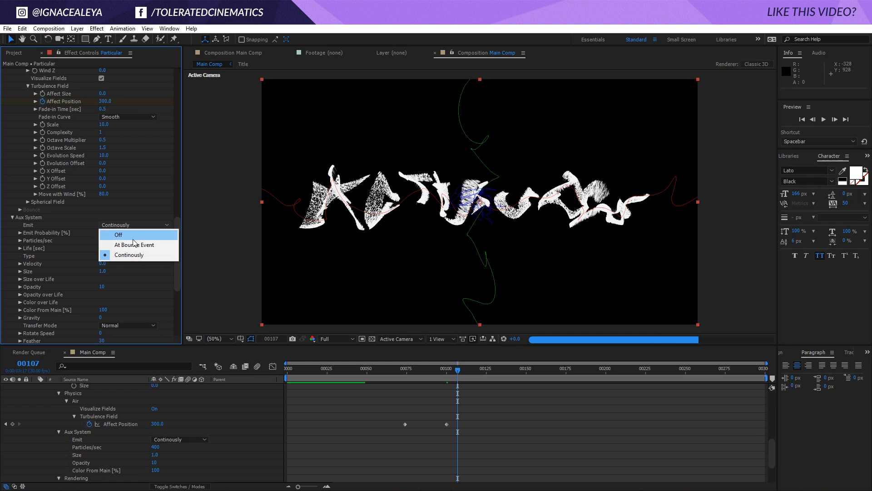
{"action": "left_click", "coordinate": [131, 236]}
- Set the main Particle Size to 3
{"action": "left_click_drag", "start_coordinate": [175, 238], "coordinate": [176, 185]}
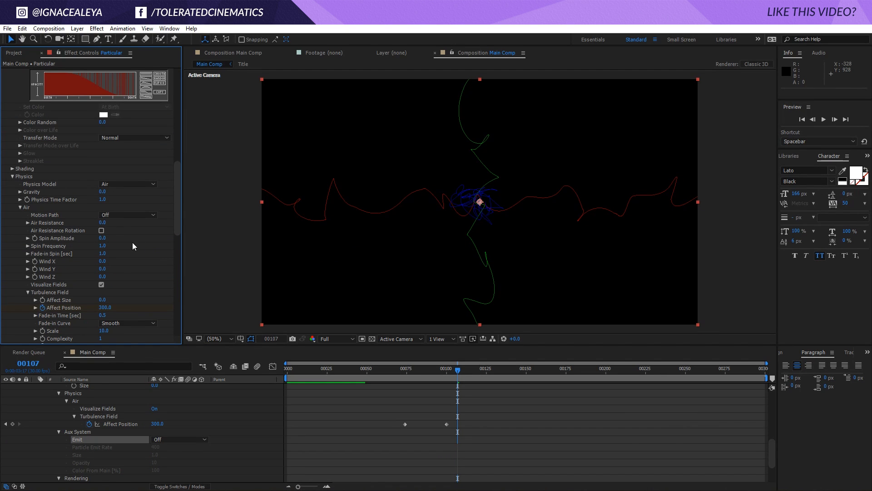
{"action": "left_click_drag", "start_coordinate": [177, 230], "coordinate": [176, 161]}
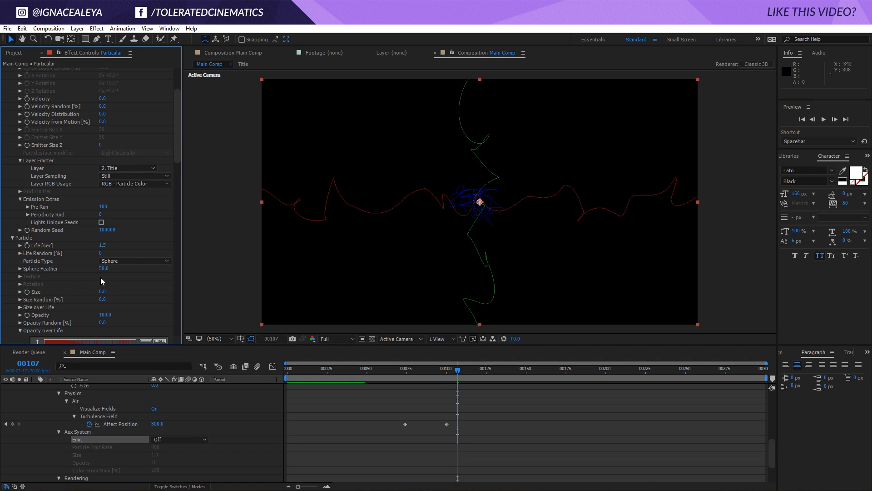
{"action": "left_click", "coordinate": [101, 292]}
{"action": "left_click", "coordinate": [104, 291]}
{"action": "type", "text": "3"}
{"action": "key", "text": "Return"}
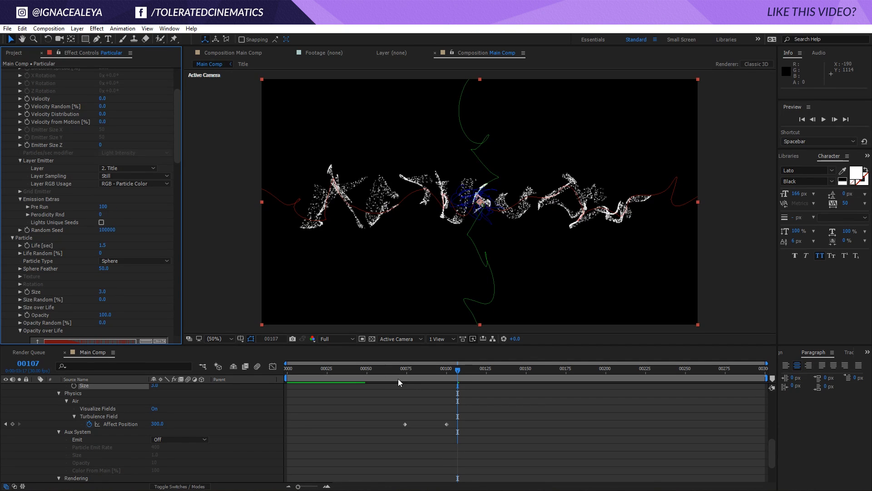
- Scrub the timeline between frames 100 and 74 to check the title transition
{"action": "left_click", "coordinate": [441, 370]}
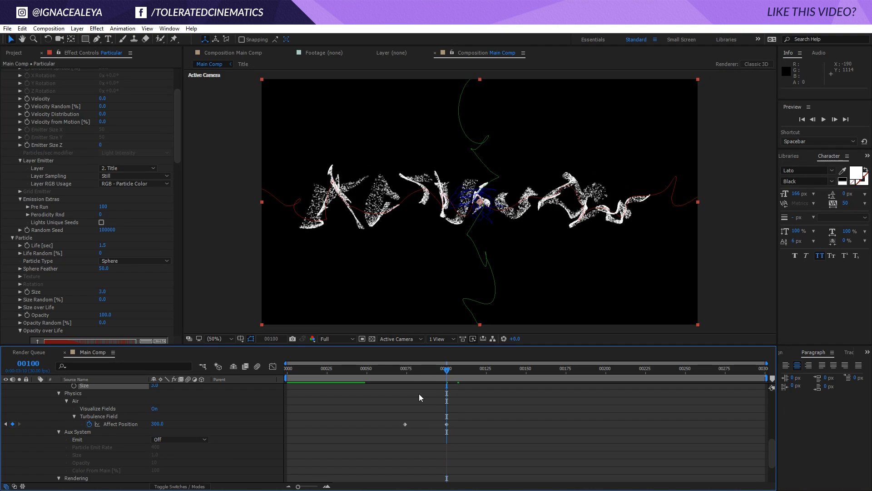
{"action": "left_click", "coordinate": [406, 370]}
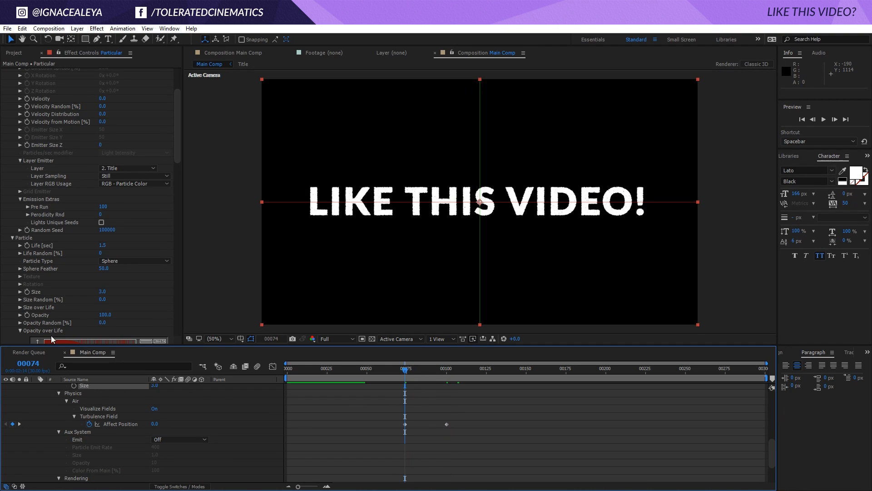
{"action": "scroll", "coordinate": [26, 223], "scroll_direction": "up", "scroll_amount": 4}
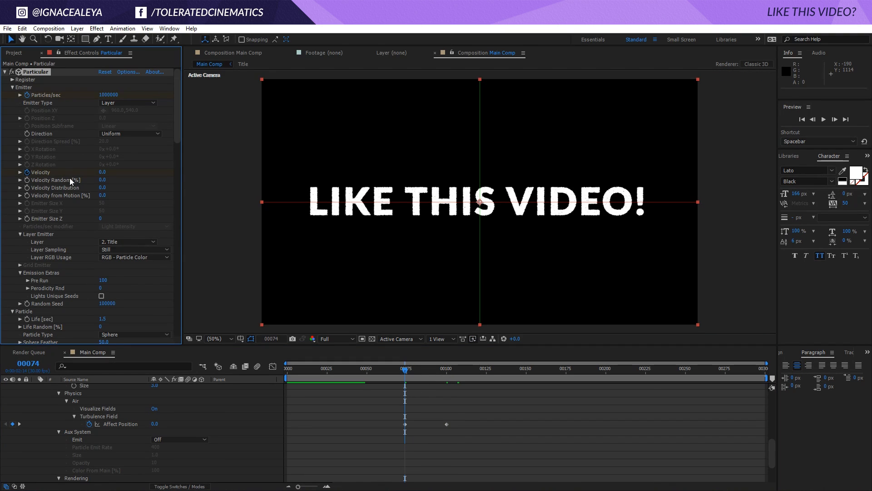